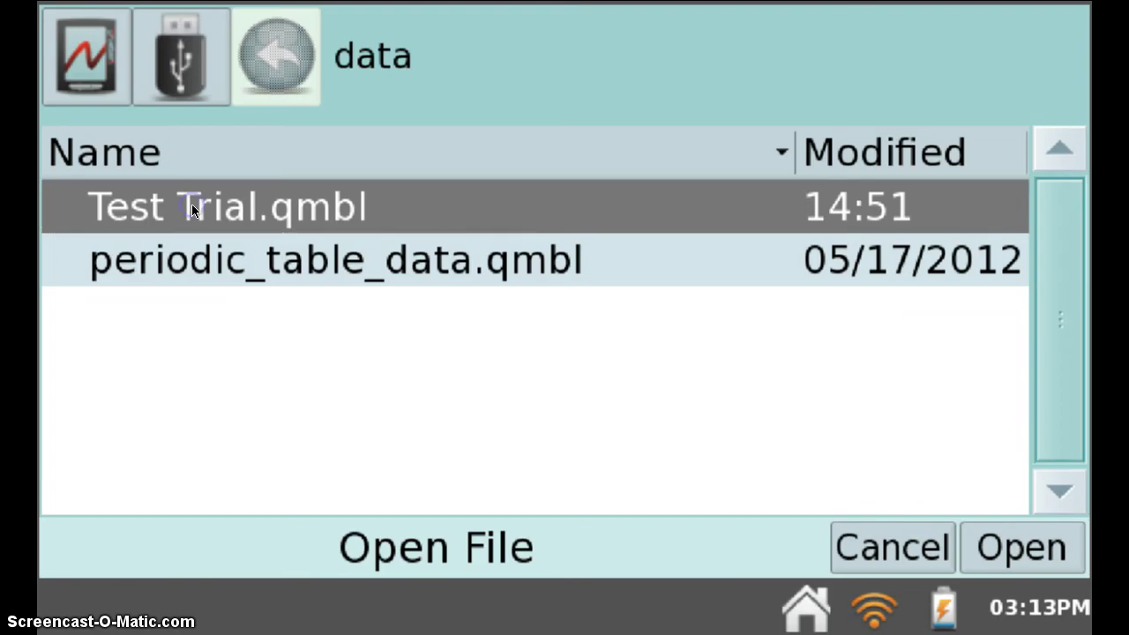
Open Test Trial.qmbl from the data folder.
{"action": "left_click", "coordinate": [1031, 554]}
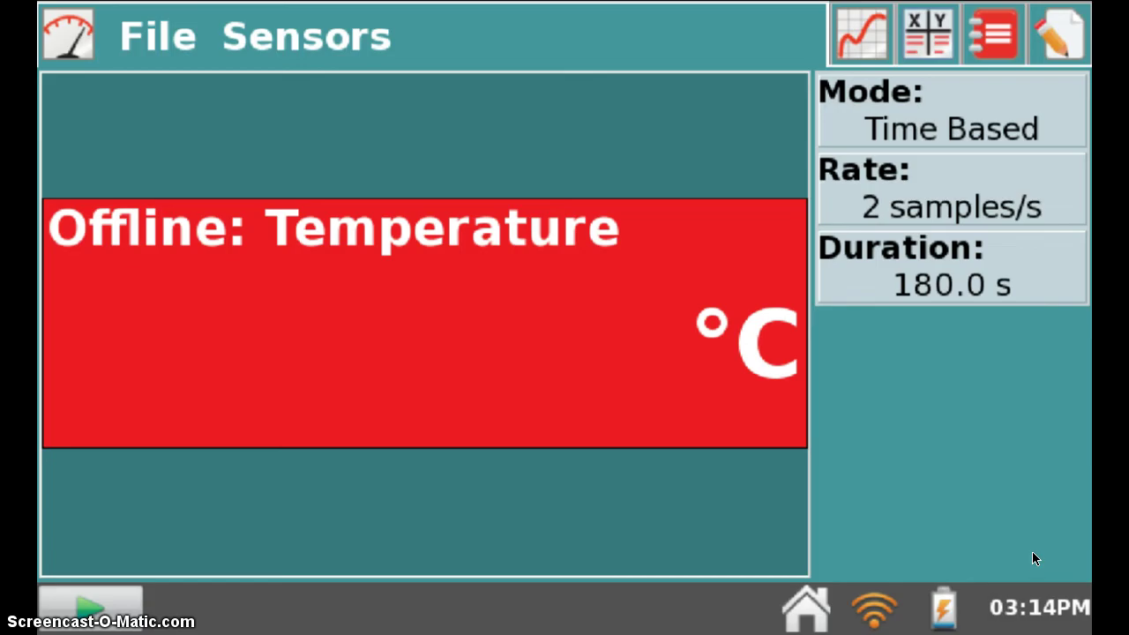
Switch to the Graph view of temperature versus time and check the available data runs.
{"action": "left_click", "coordinate": [851, 37]}
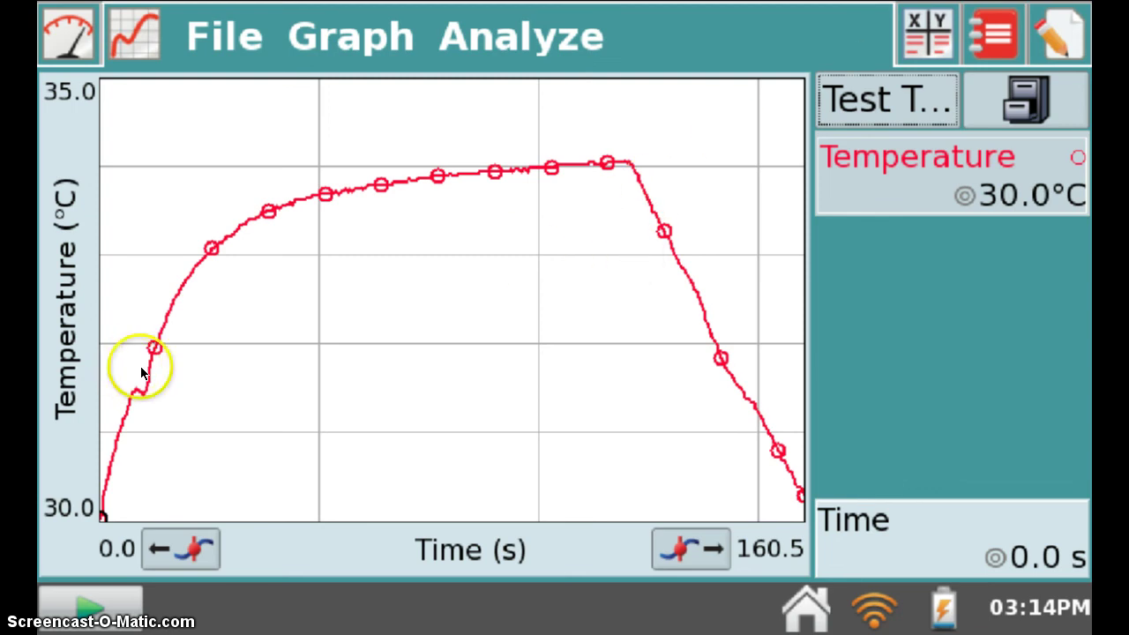
{"action": "left_click", "coordinate": [838, 101]}
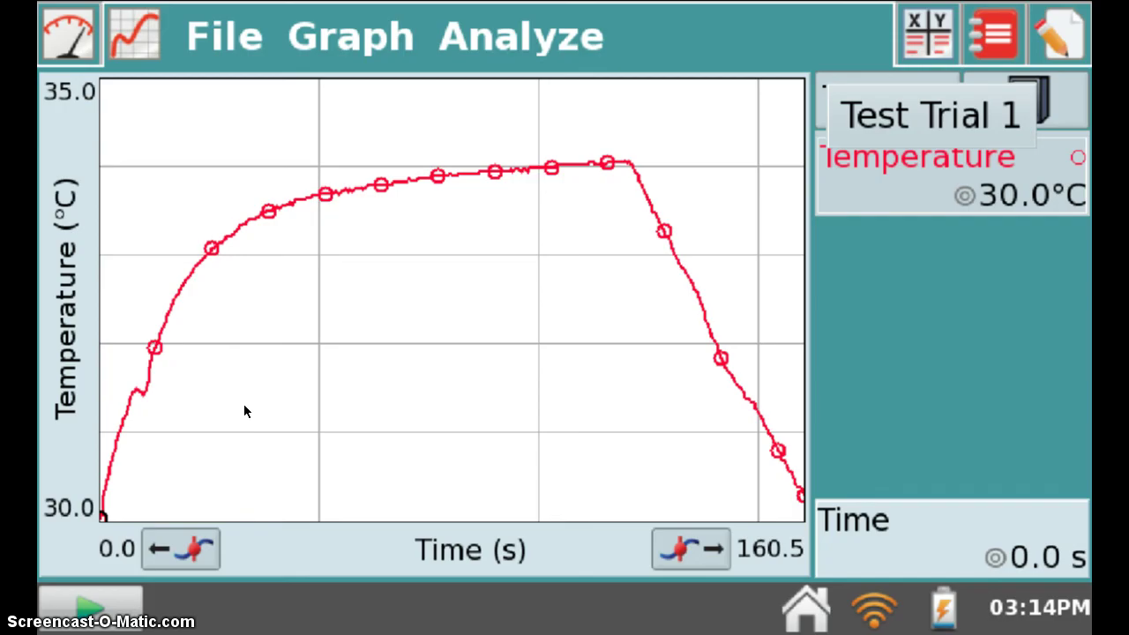
{"action": "left_click", "coordinate": [240, 38]}
Open the File menu and close it again without choosing anything.
{"action": "left_click", "coordinate": [240, 36]}
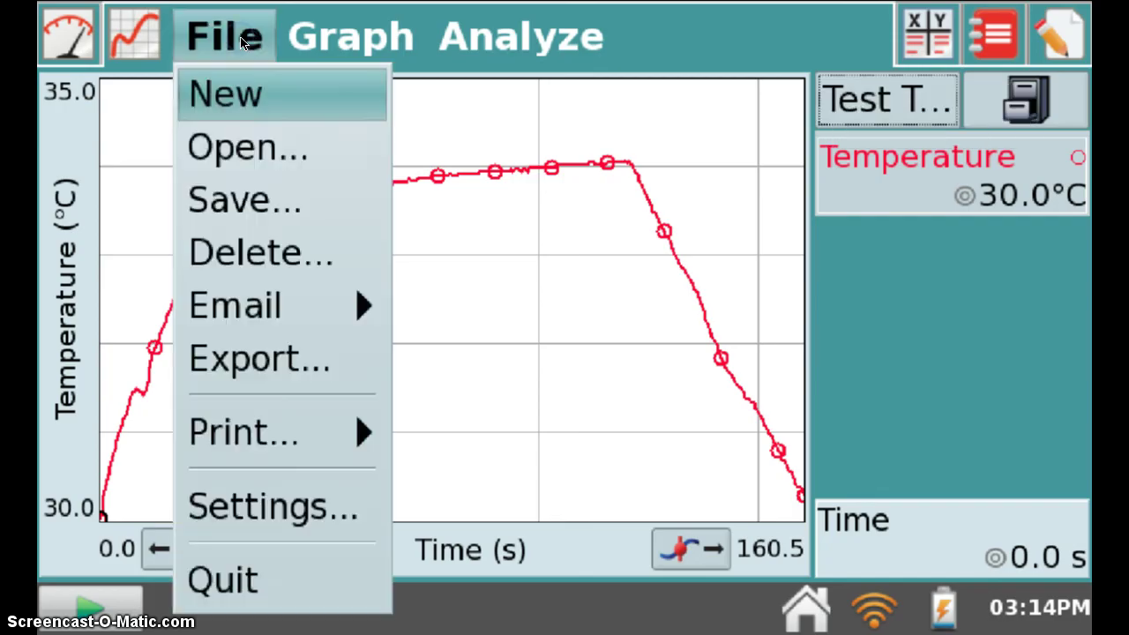
{"action": "left_click", "coordinate": [242, 154]}
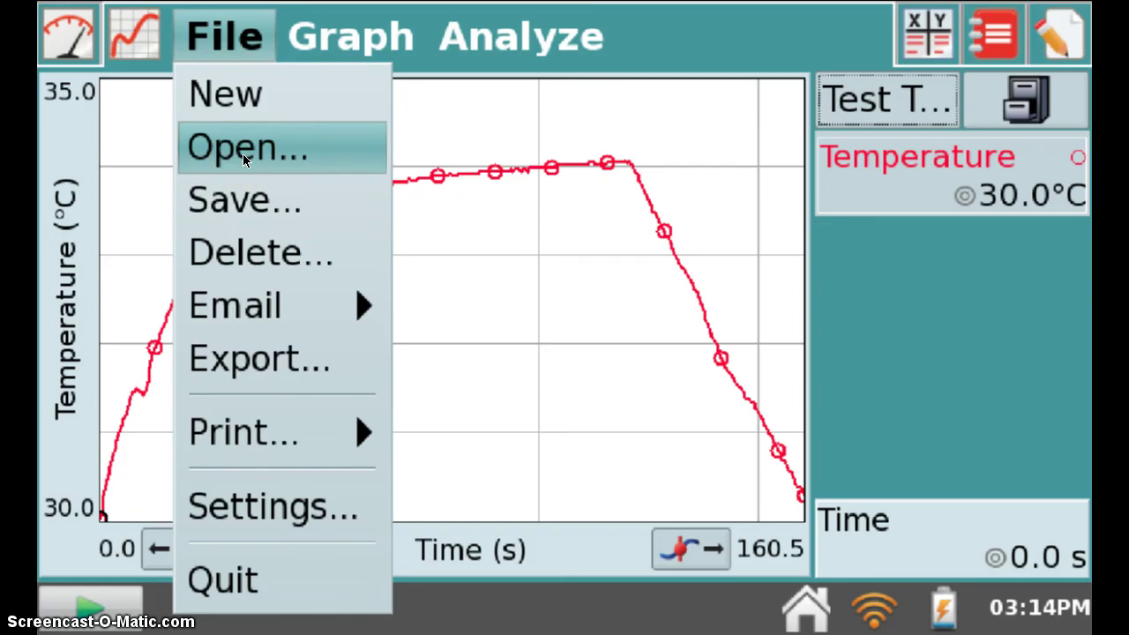
{"action": "left_click", "coordinate": [938, 374]}
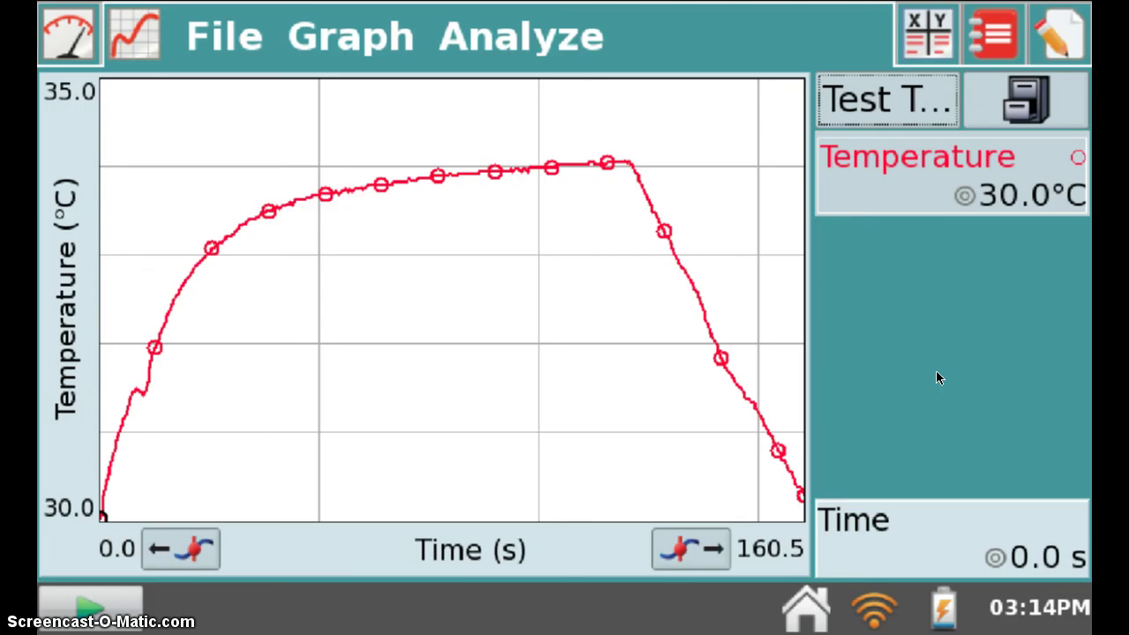
Choose File > Export to bring up the Export to Text dialog.
{"action": "left_click", "coordinate": [205, 48]}
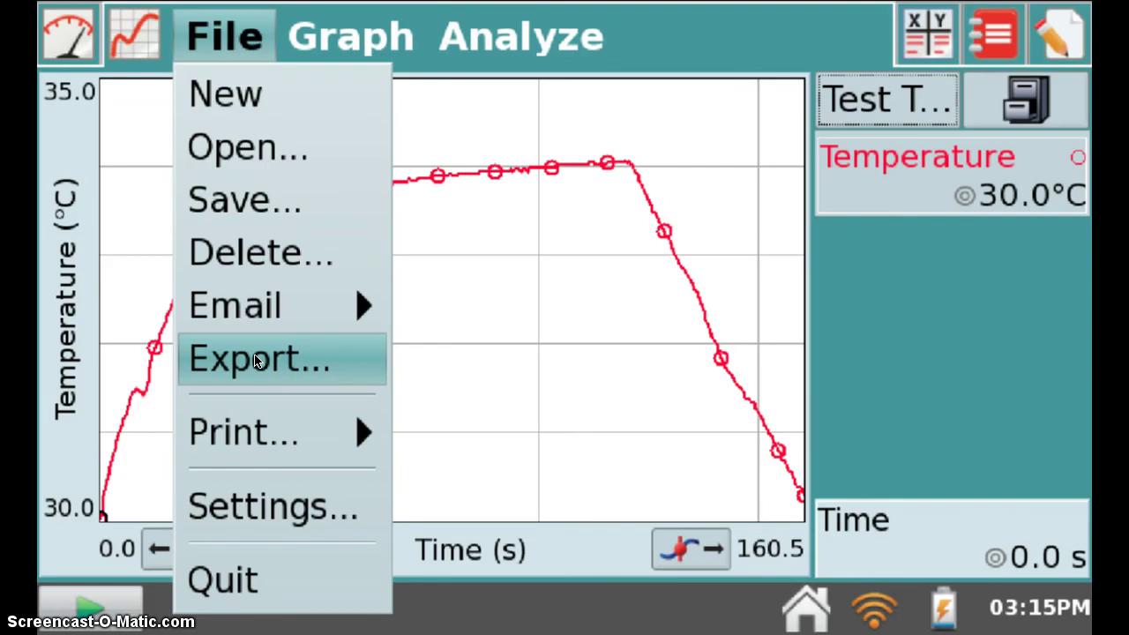
{"action": "left_click", "coordinate": [256, 359]}
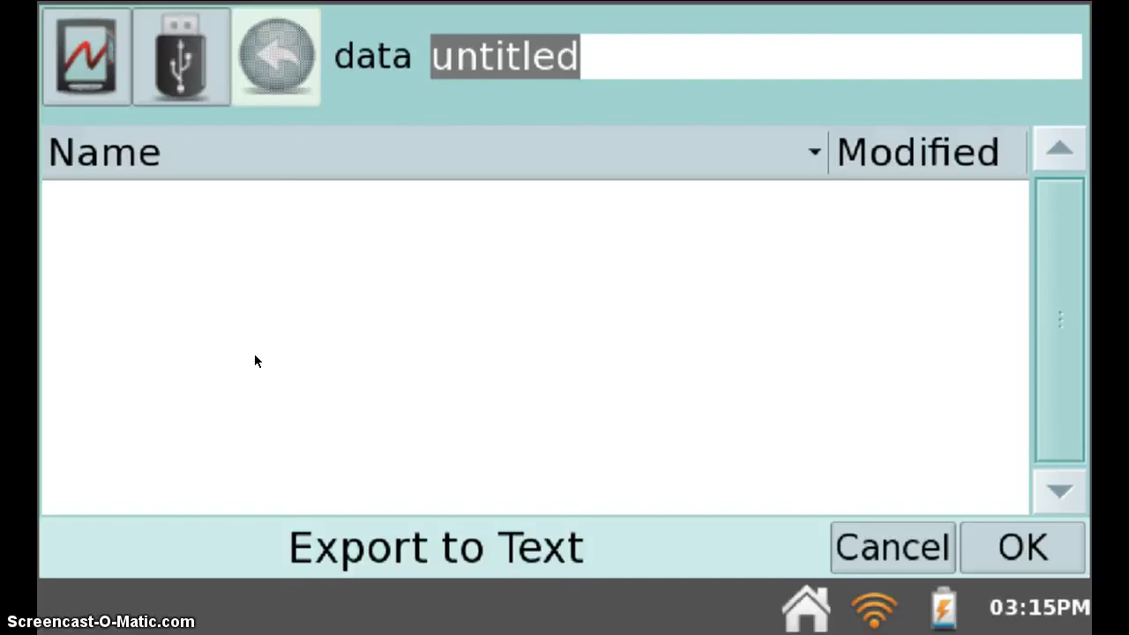
Set the export location to the USB drive, which holds Test Trial.txt, and open file name entry.
{"action": "left_click", "coordinate": [76, 81]}
{"action": "left_click", "coordinate": [148, 49]}
{"action": "left_click", "coordinate": [164, 55]}
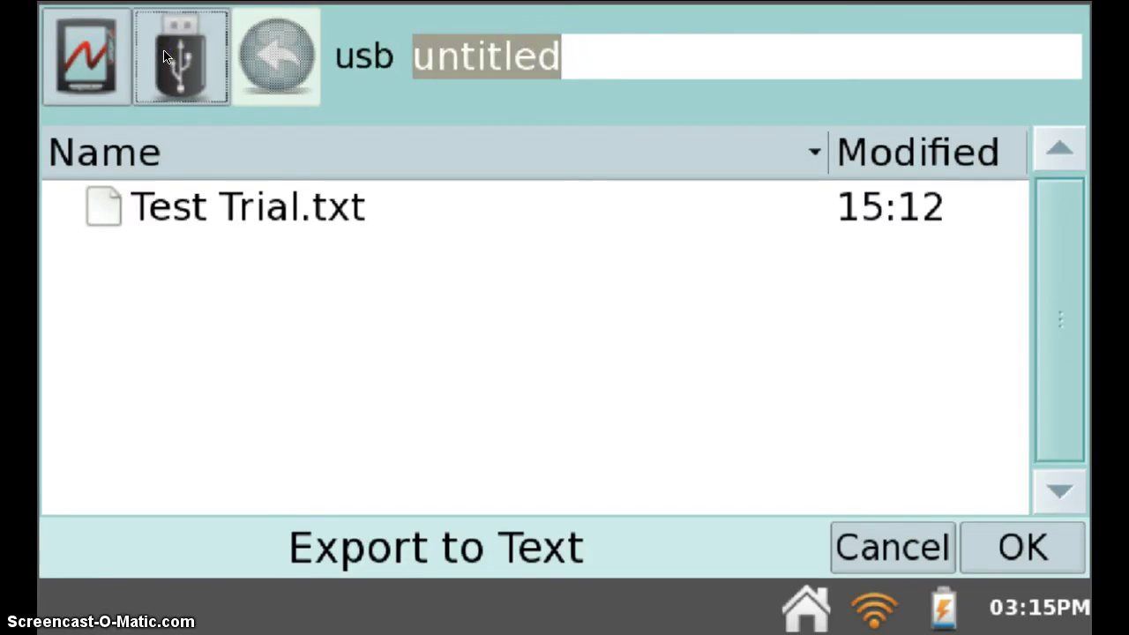
{"action": "left_click", "coordinate": [228, 55]}
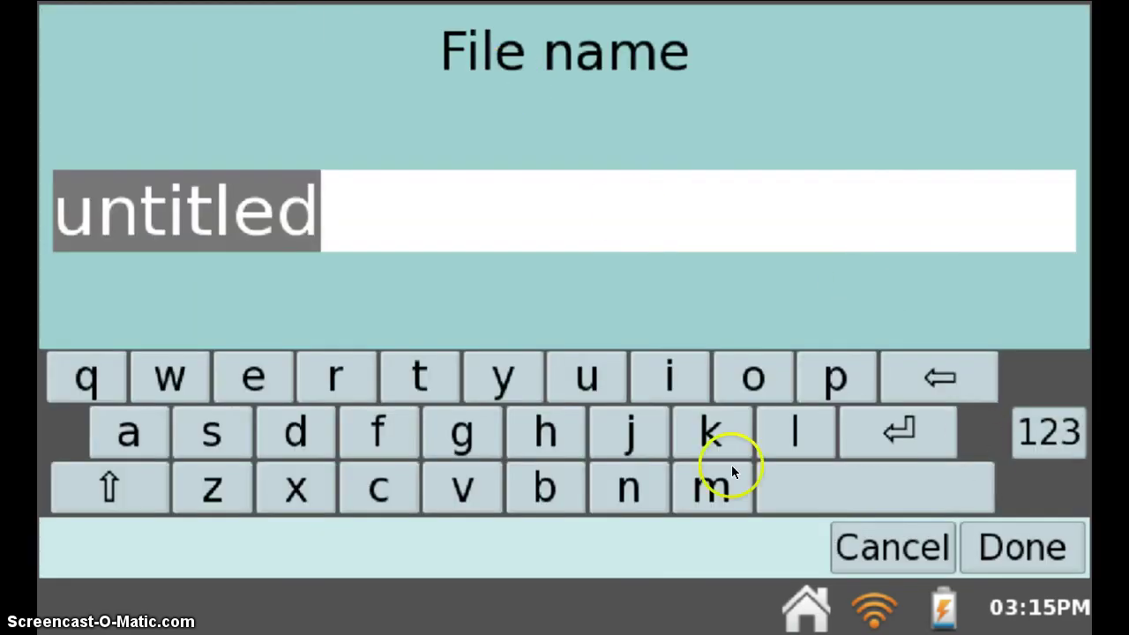
Enter the file name 'Trial Test' on the on-screen keyboard.
{"action": "left_click", "coordinate": [151, 487]}
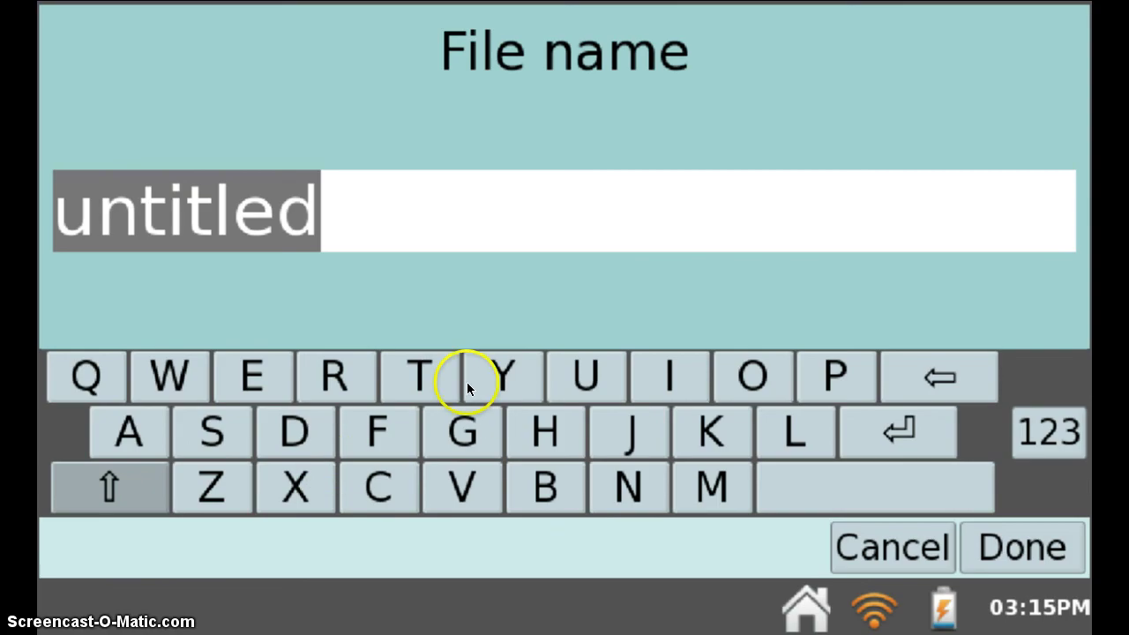
{"action": "left_click", "coordinate": [401, 377]}
{"action": "left_click", "coordinate": [333, 377]}
{"action": "left_click", "coordinate": [670, 377]}
{"action": "left_click", "coordinate": [156, 433]}
{"action": "left_click", "coordinate": [791, 433]}
{"action": "left_click", "coordinate": [837, 503]}
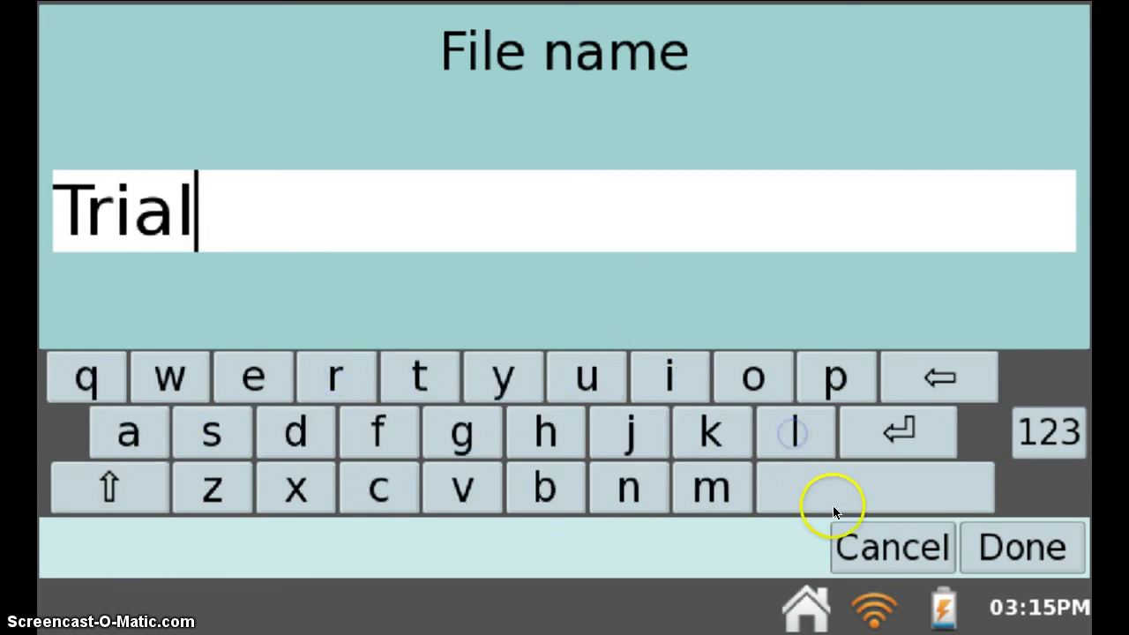
{"action": "left_click", "coordinate": [104, 486]}
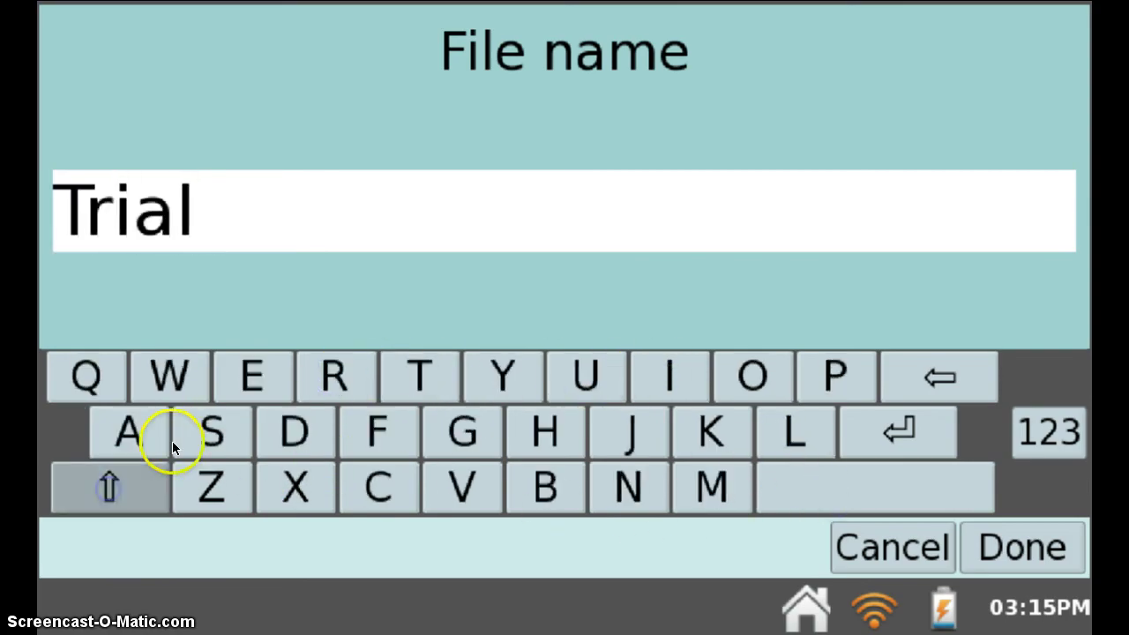
{"action": "left_click", "coordinate": [429, 378]}
{"action": "left_click", "coordinate": [211, 431]}
{"action": "left_click", "coordinate": [416, 381]}
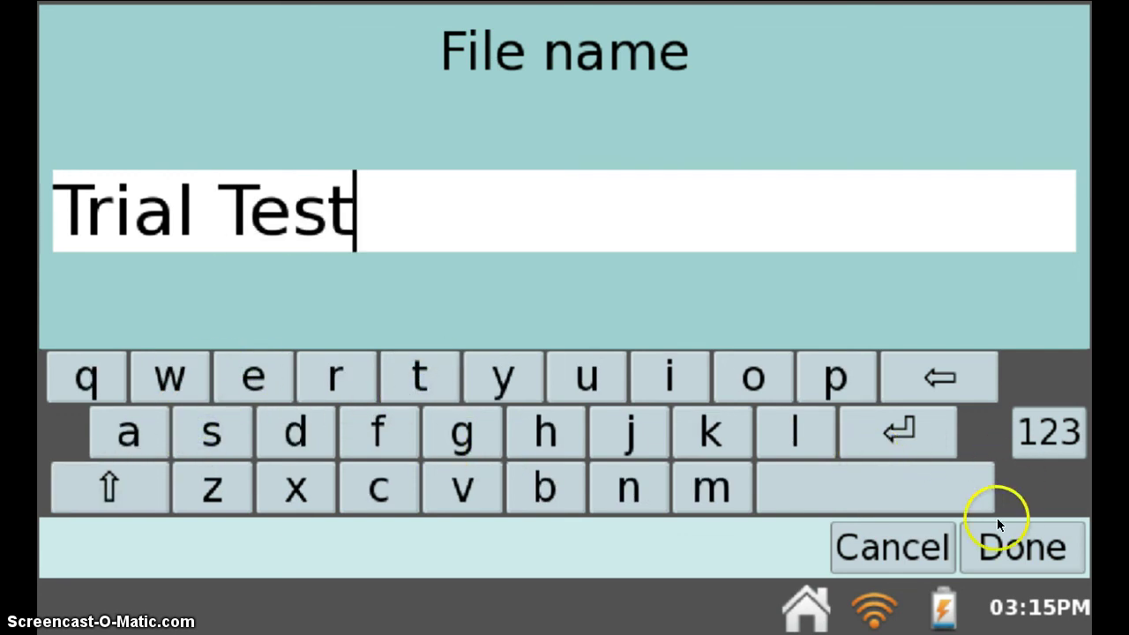
Confirm the name 'Trial Test' and export the data to the USB drive.
{"action": "left_click", "coordinate": [1021, 552]}
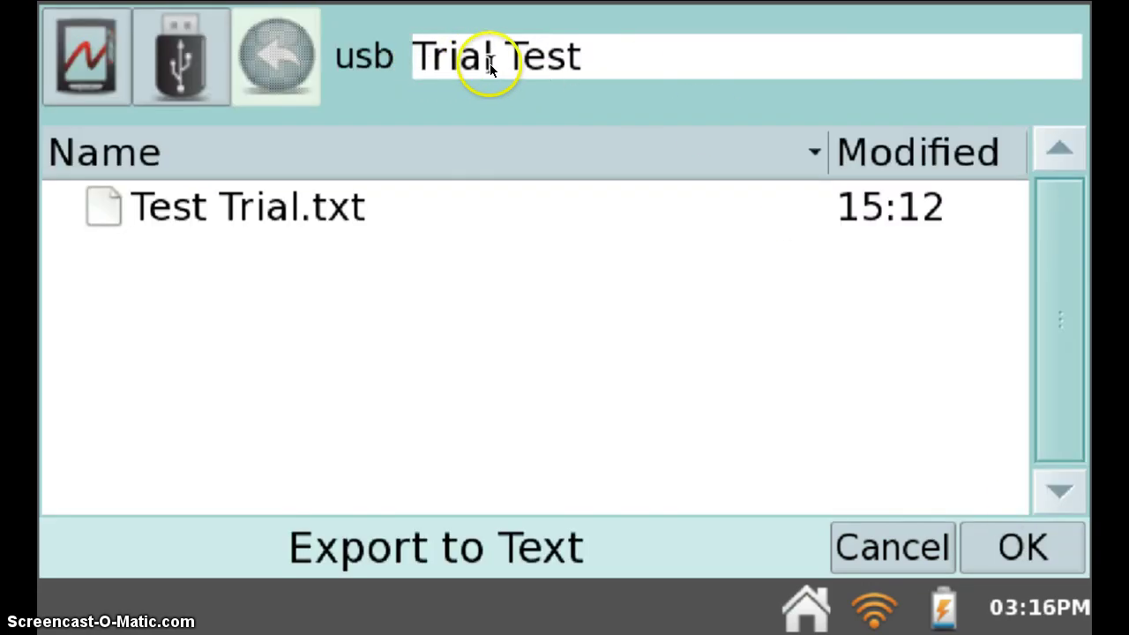
{"action": "left_click_drag", "start_coordinate": [531, 68], "coordinate": [1041, 546]}
{"action": "left_click", "coordinate": [1041, 547]}
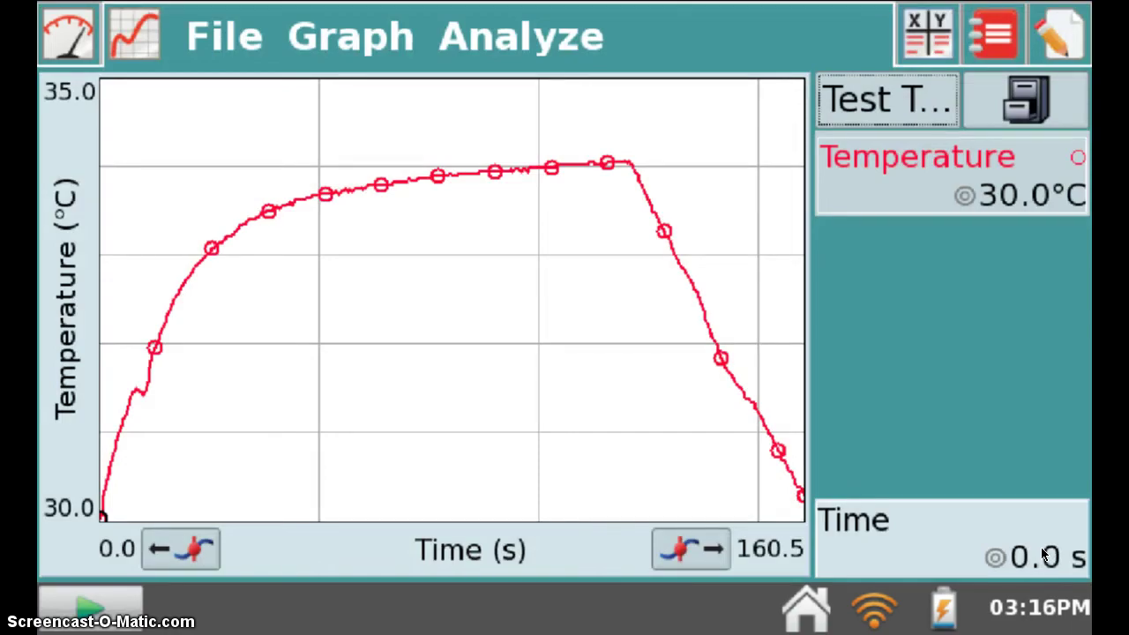
Reopen Export to Text and view the USB drive, showing Trial Test.txt beside Test Trial.txt.
{"action": "left_click_drag", "start_coordinate": [1043, 553], "coordinate": [274, 359]}
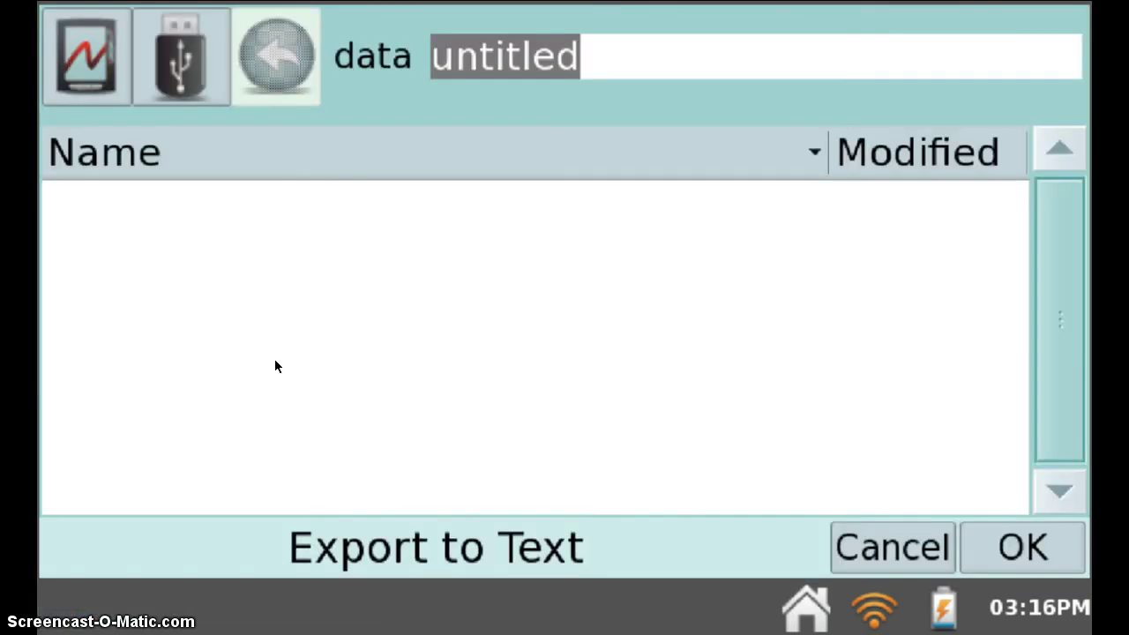
{"action": "left_click_drag", "start_coordinate": [261, 314], "coordinate": [199, 65]}
{"action": "left_click", "coordinate": [196, 62]}
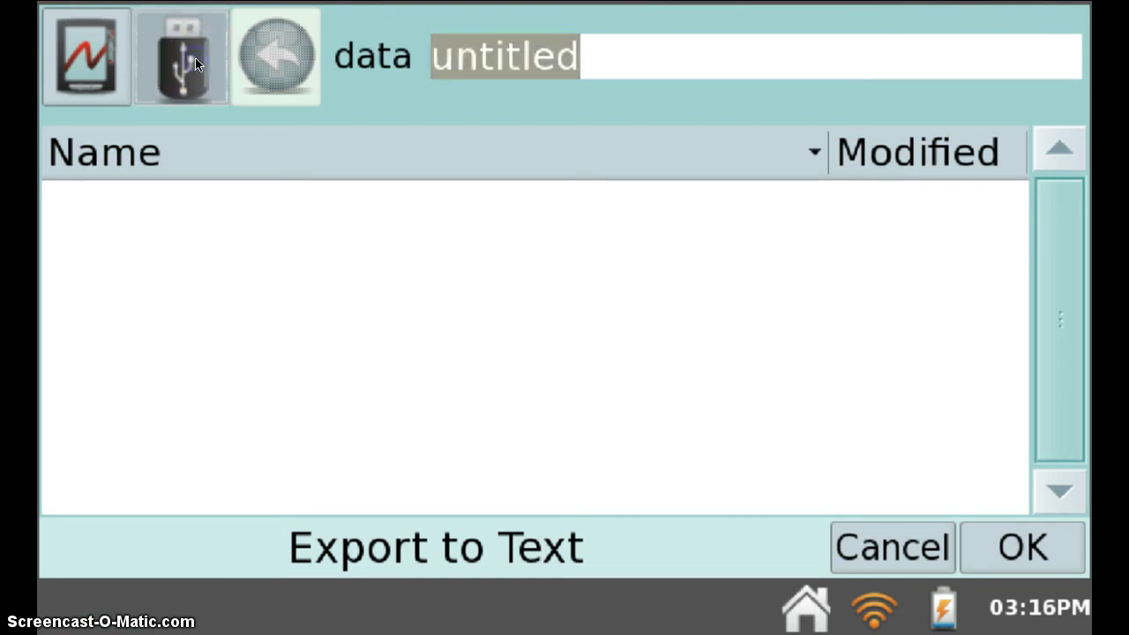
{"action": "left_click_drag", "start_coordinate": [195, 58], "coordinate": [241, 254]}
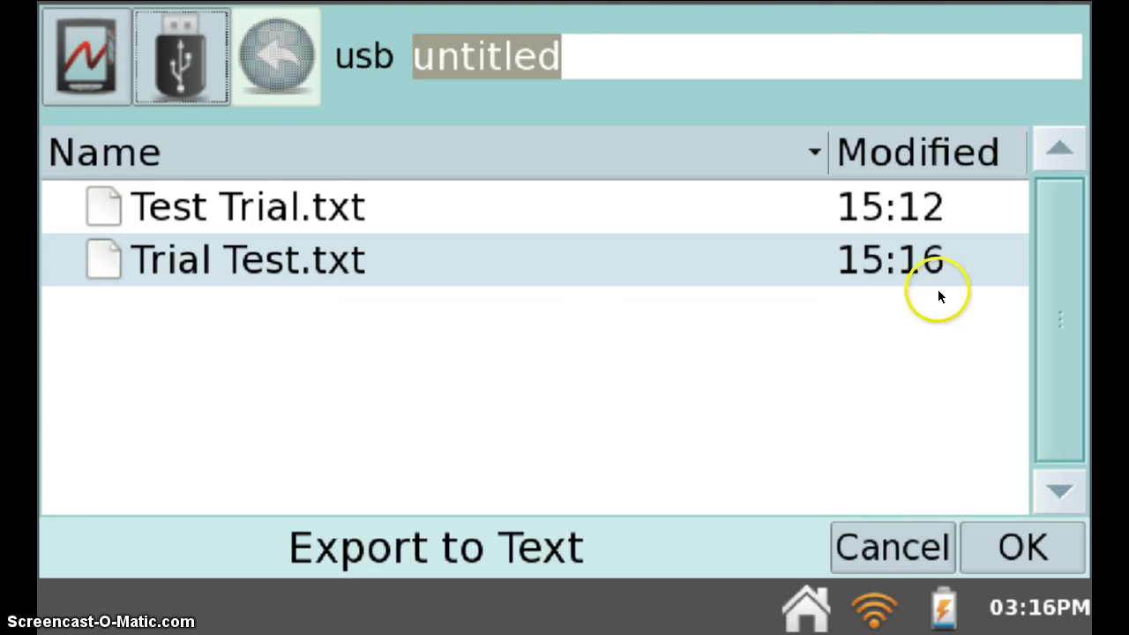
Cancel the Export to Text dialog without exporting again.
{"action": "left_click", "coordinate": [891, 541]}
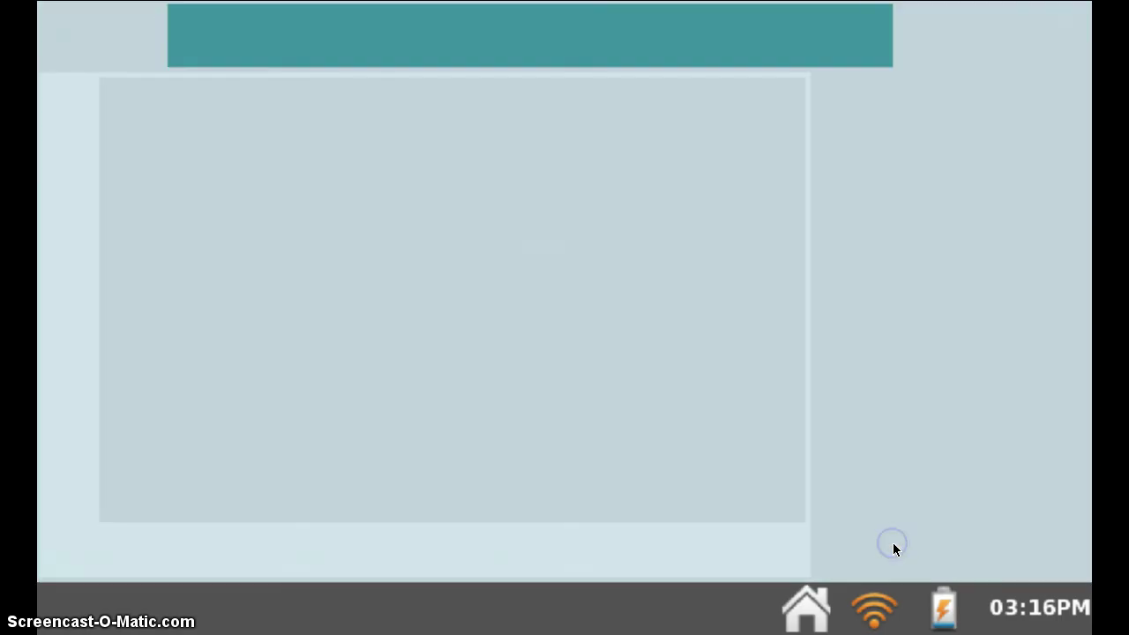